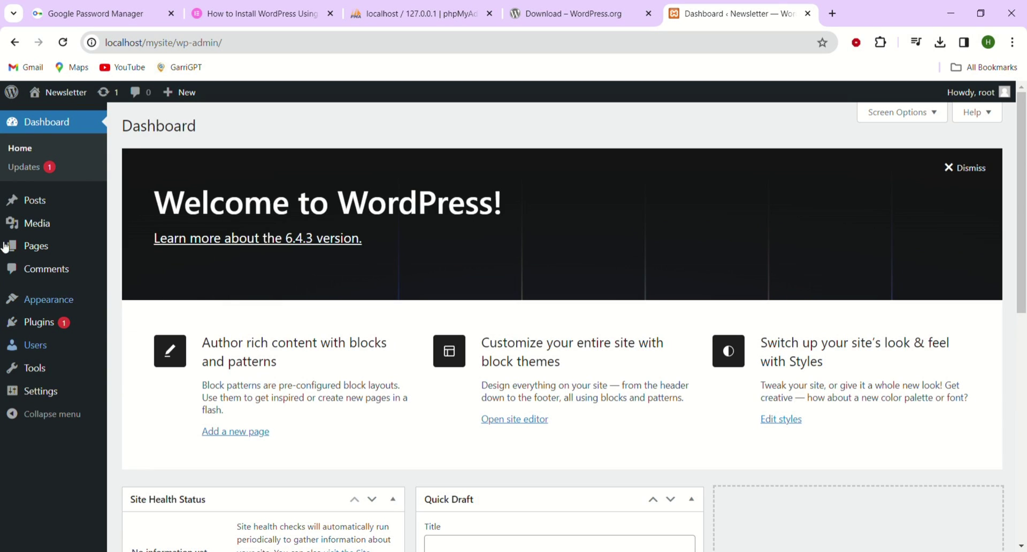
# Step: Search the plugin directory for 'Newsletter', then install and activate the first result
pyautogui.click(42, 324)
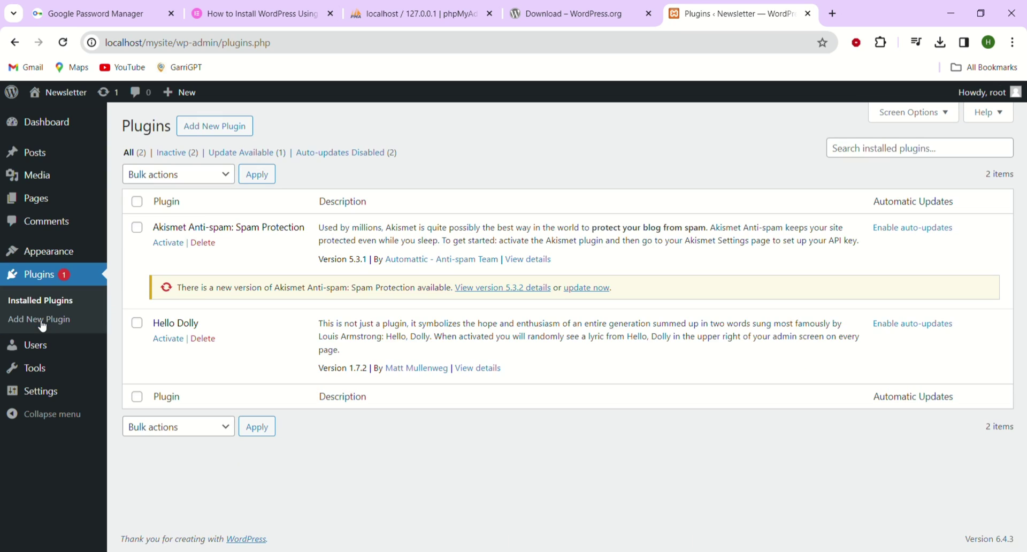
pyautogui.click(225, 137)
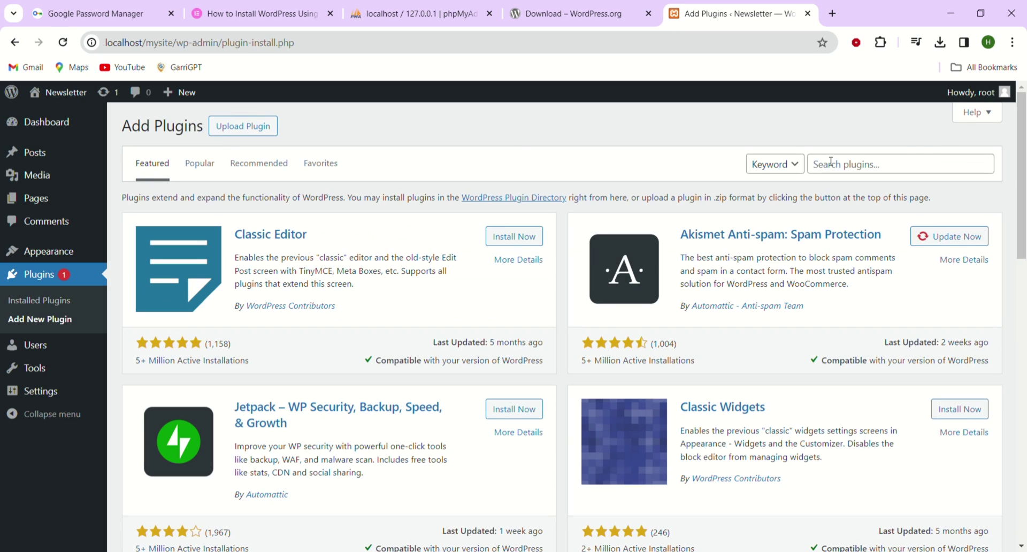
pyautogui.click(926, 166)
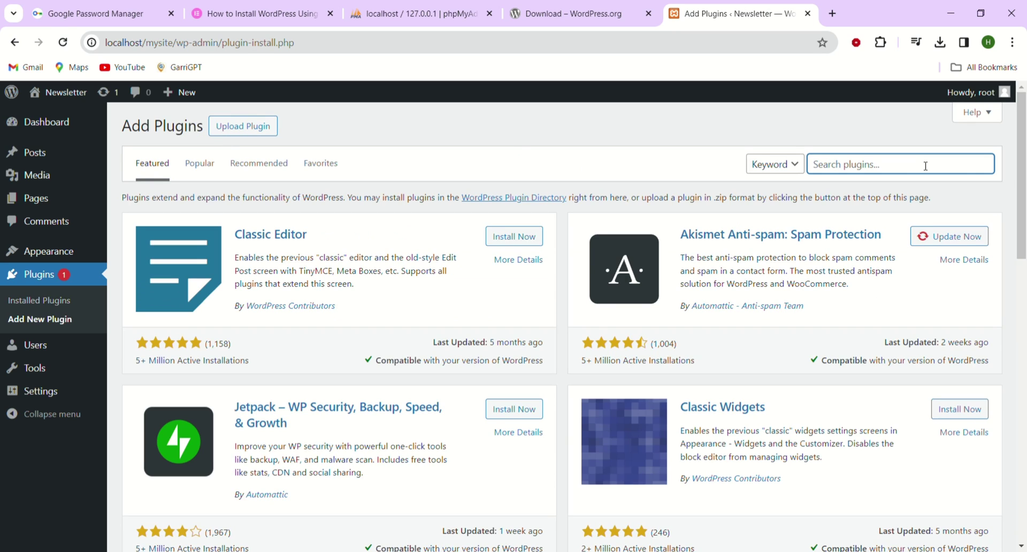
pyautogui.write('Newsletter')
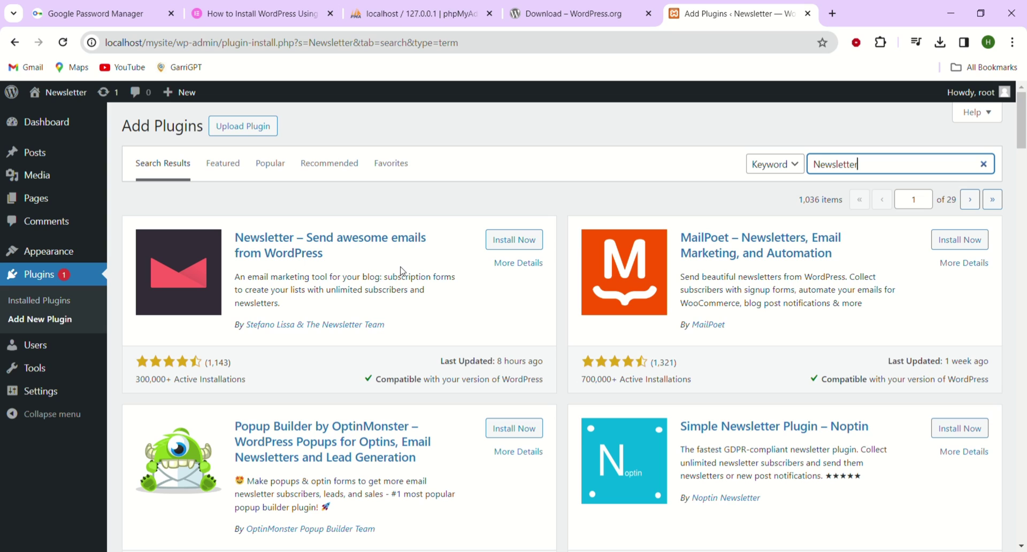
pyautogui.click(516, 242)
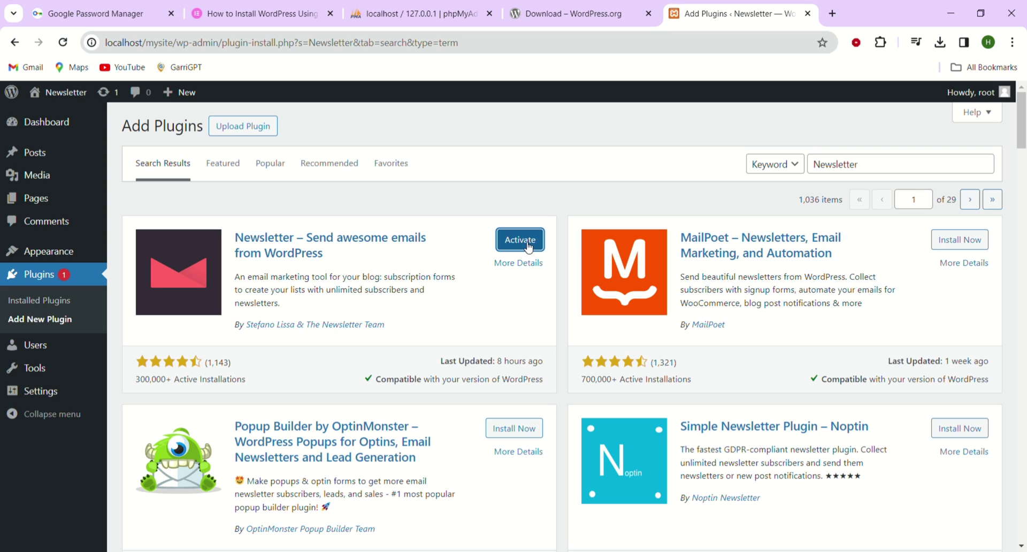
pyautogui.click(520, 243)
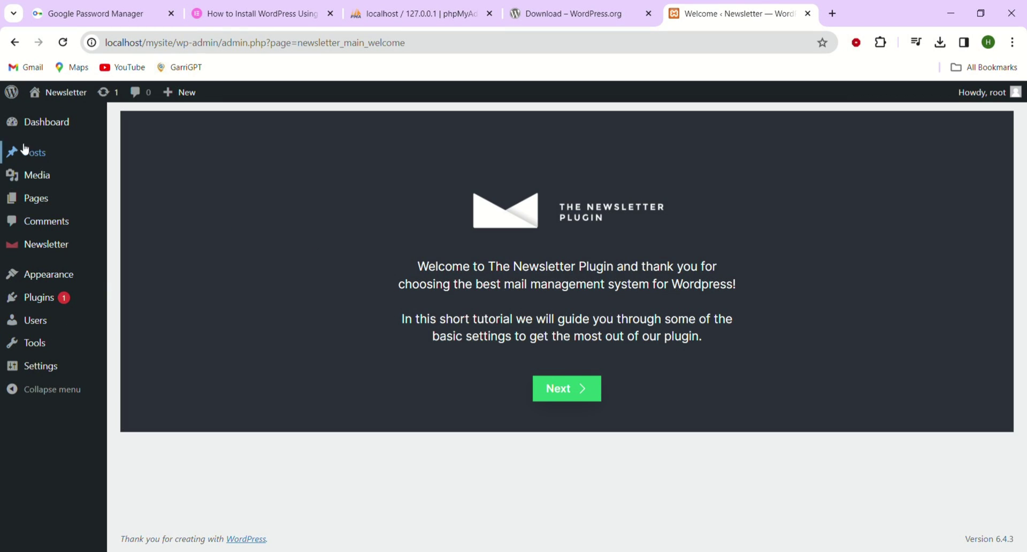
# Step: Open the Dashboard page from the Newsletter sidebar menu to view the subscriber overview
pyautogui.moveTo(62, 249)
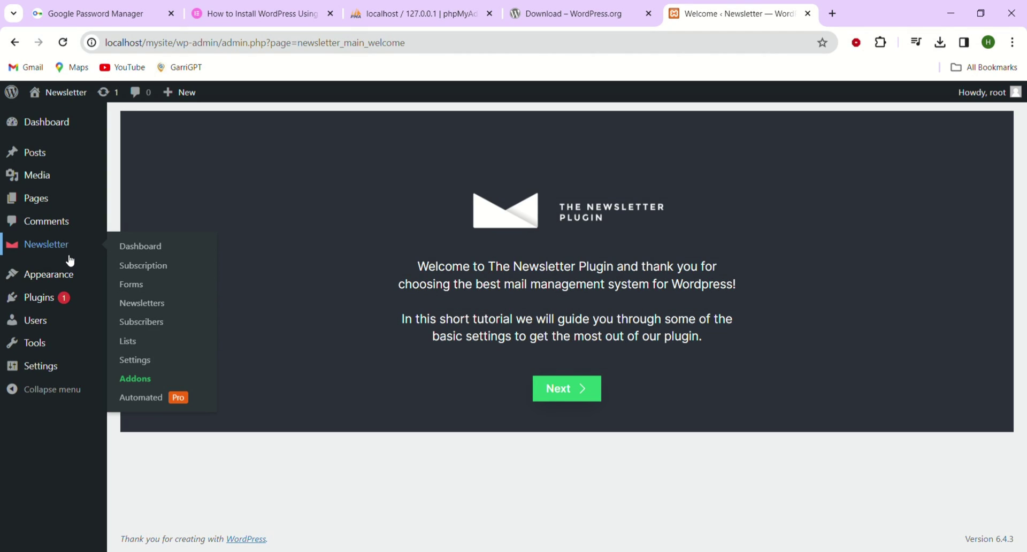
pyautogui.click(139, 251)
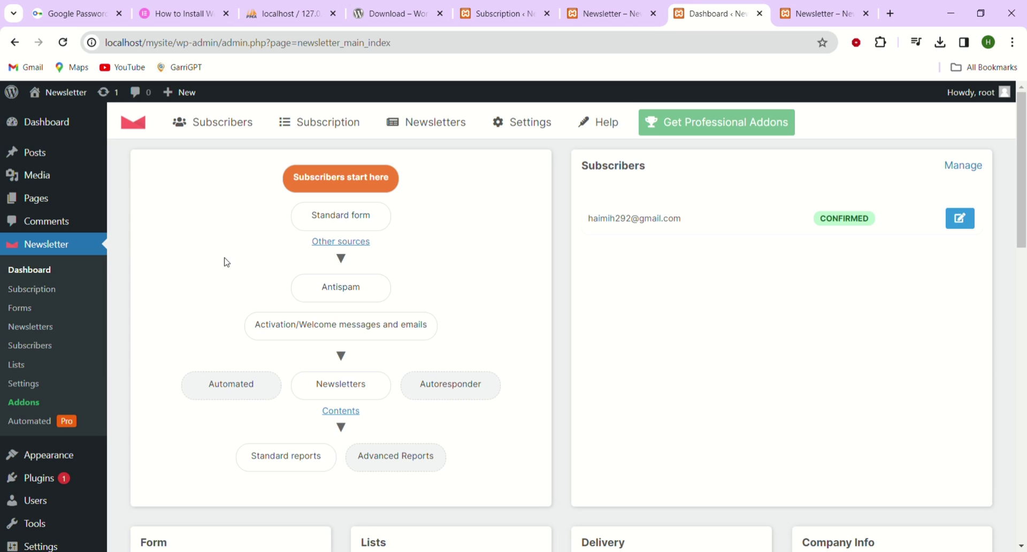
pyautogui.moveTo(309, 126)
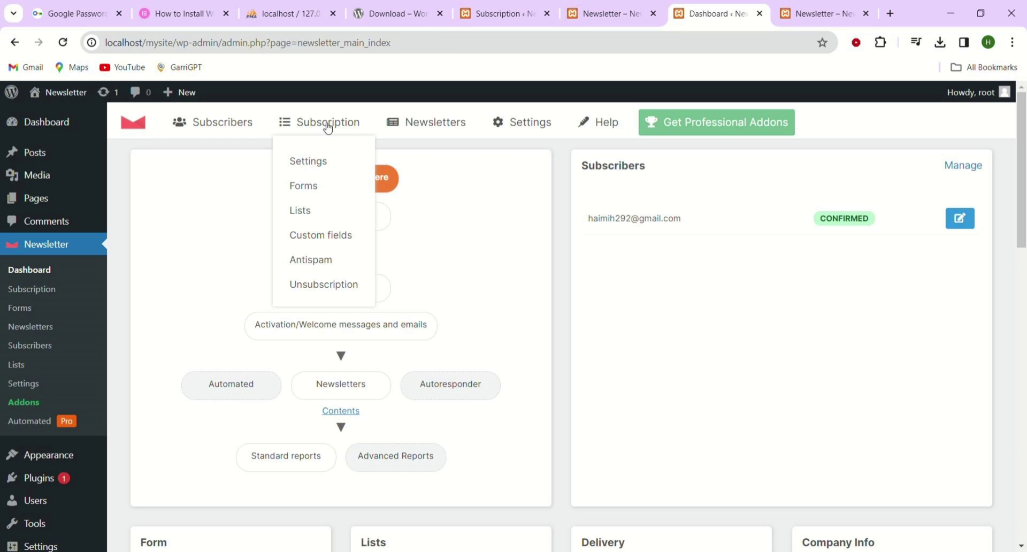
# Step: Under Subscription > Forms, open HTML Forms and select all the Standard form code
pyautogui.click(316, 190)
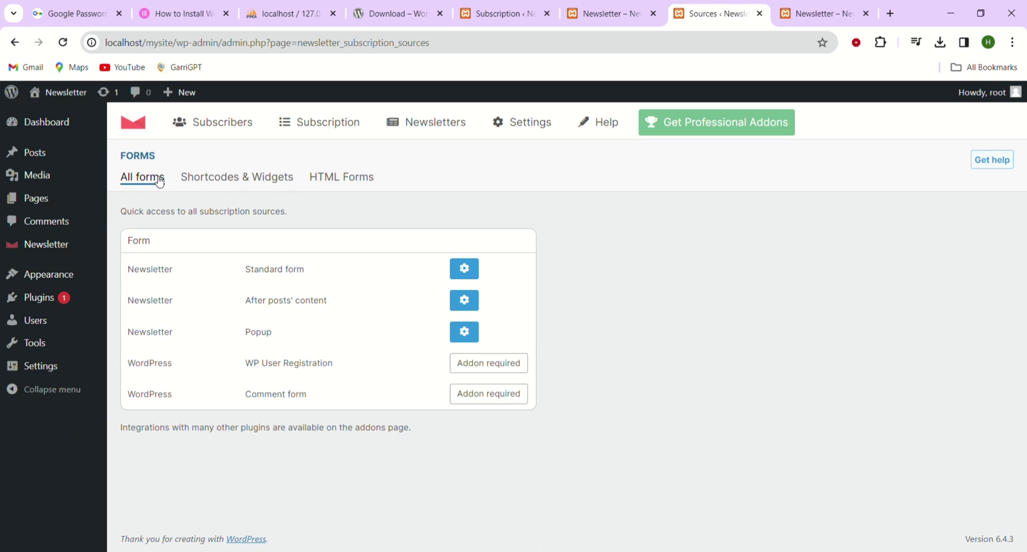
pyautogui.click(343, 178)
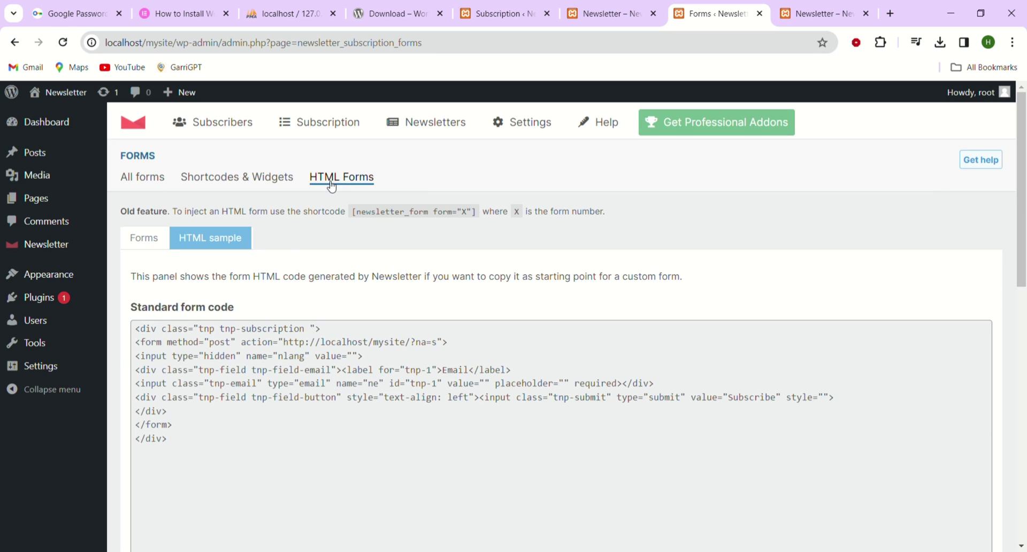
pyautogui.click(180, 452)
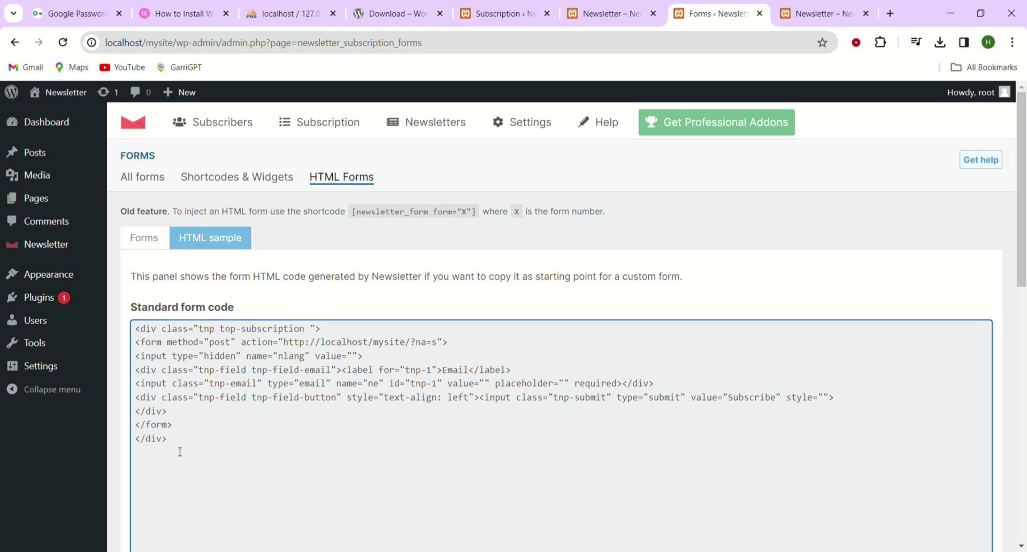
pyautogui.moveTo(180, 452); pyautogui.dragTo(136, 337)
pyautogui.hotkey('ctrl', 'c')
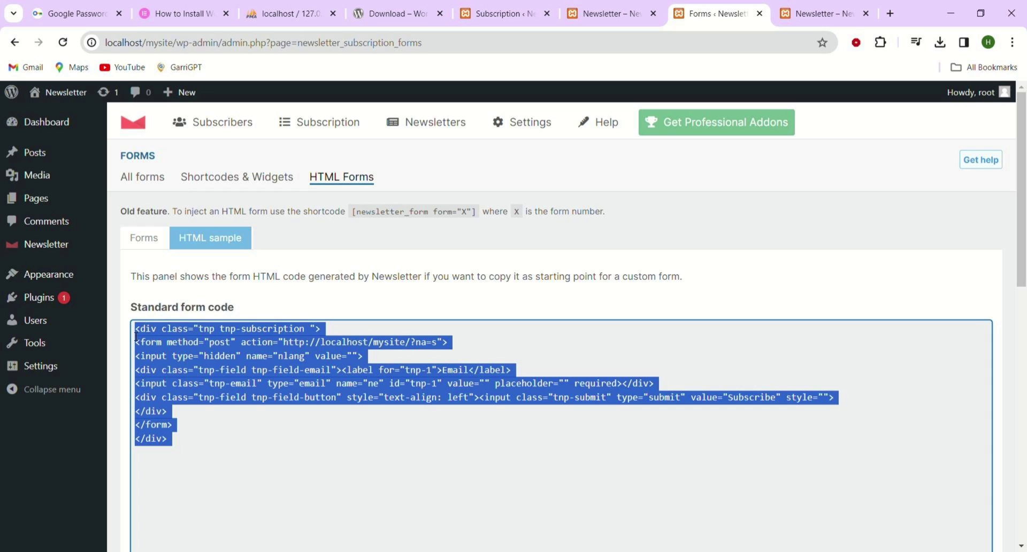
pyautogui.moveTo(50, 200)
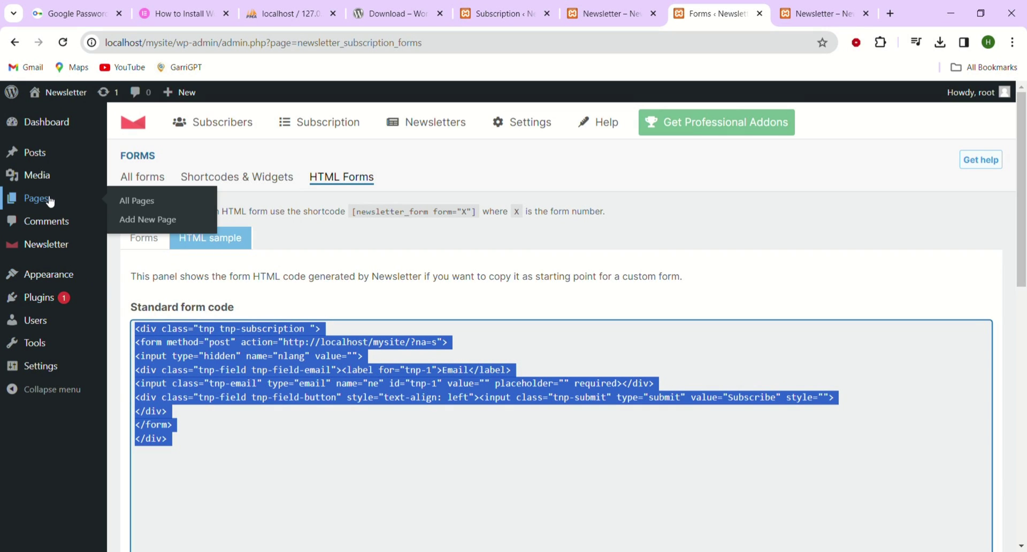
# Step: Create a new blank page, dismissing the welcome guide and pattern chooser
pyautogui.click(152, 226)
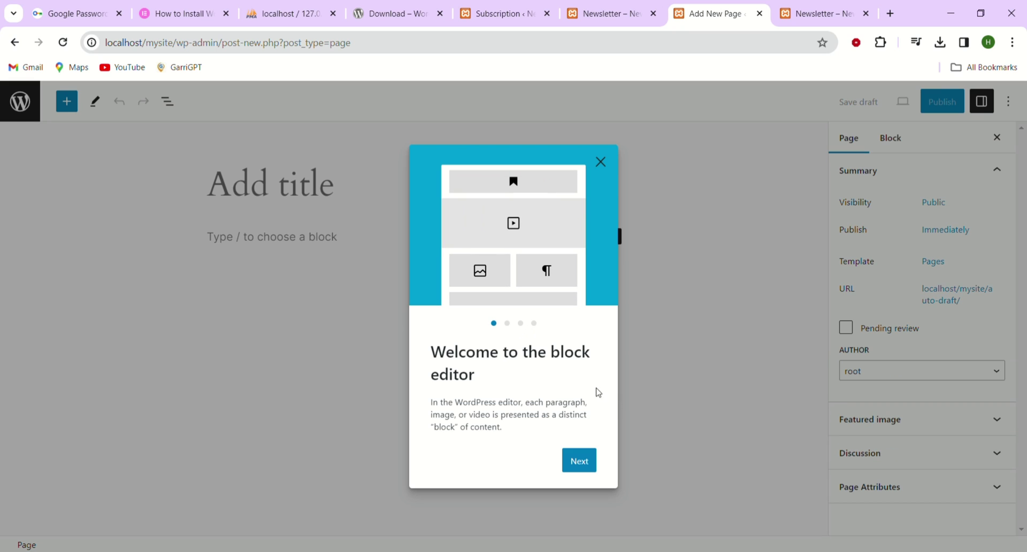
pyautogui.click(606, 162)
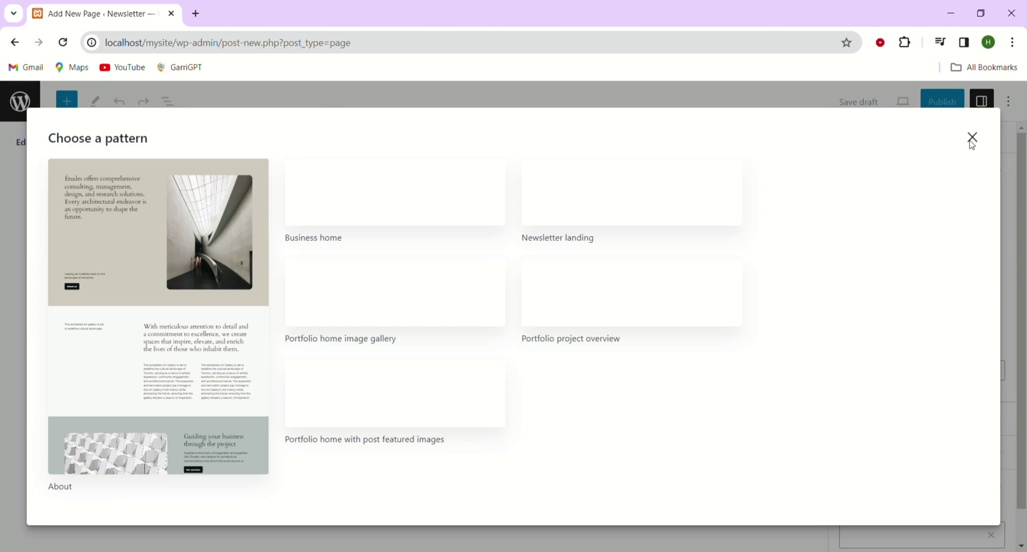
pyautogui.click(971, 139)
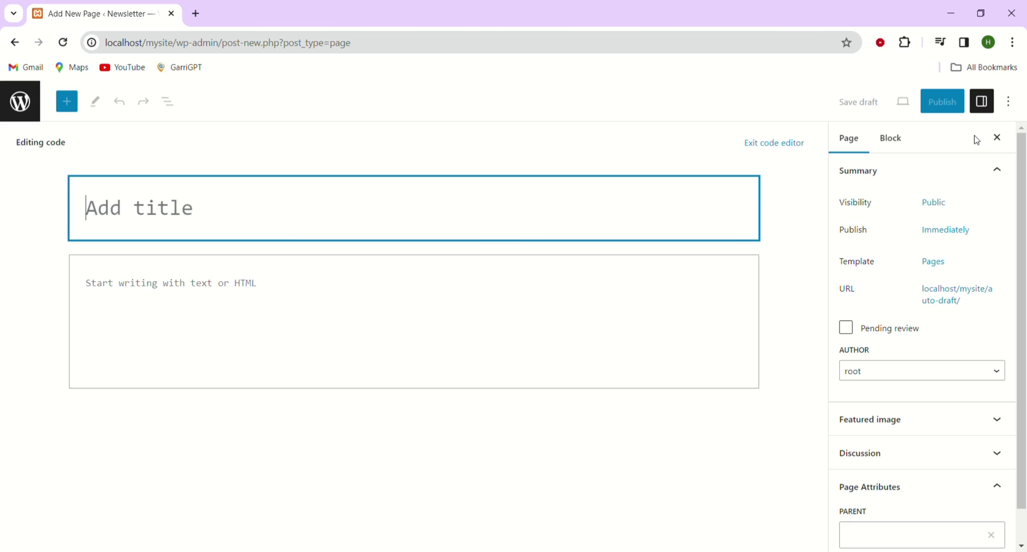
# Step: Switch to the Code editor and paste the subscribe form HTML into the page body
pyautogui.click(1021, 112)
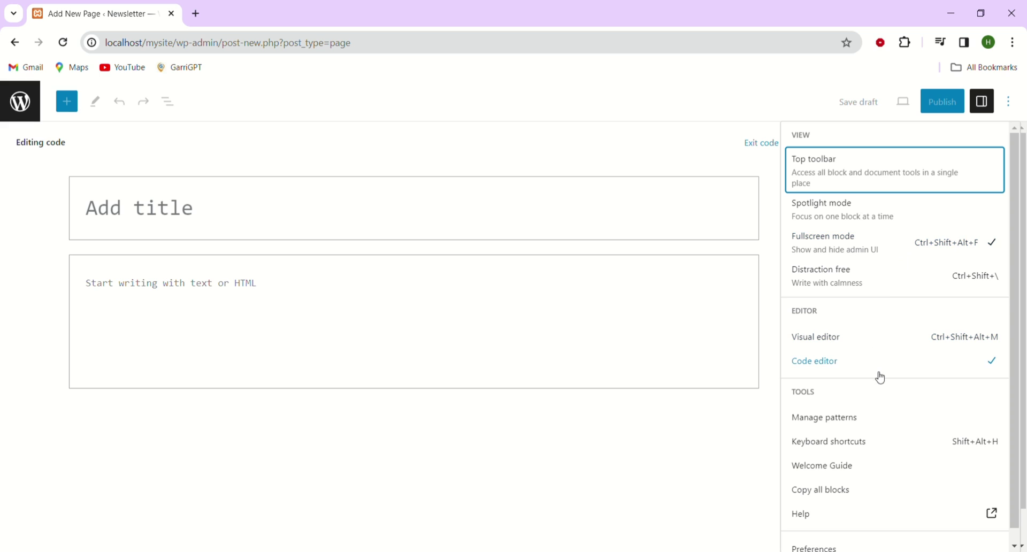
pyautogui.click(842, 385)
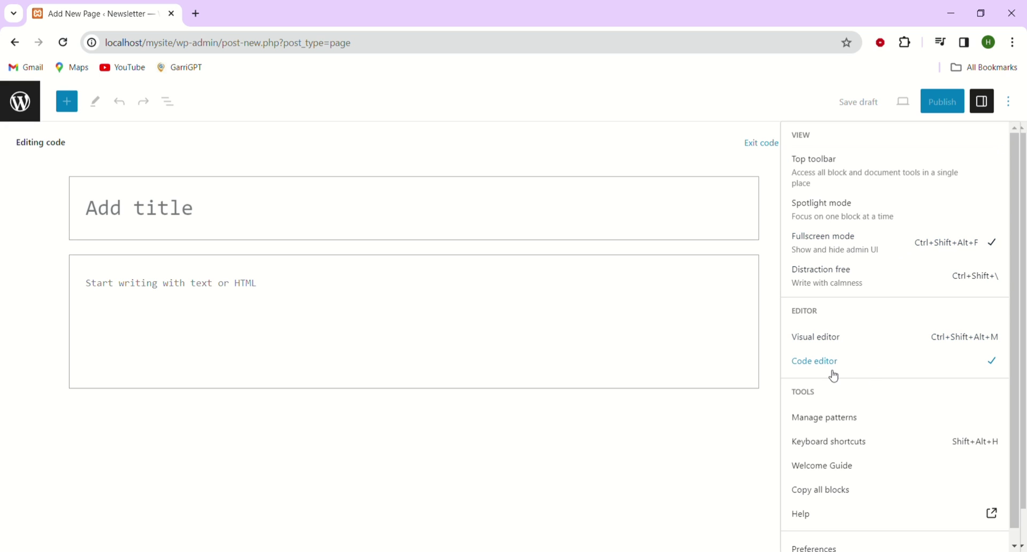
pyautogui.click(829, 369)
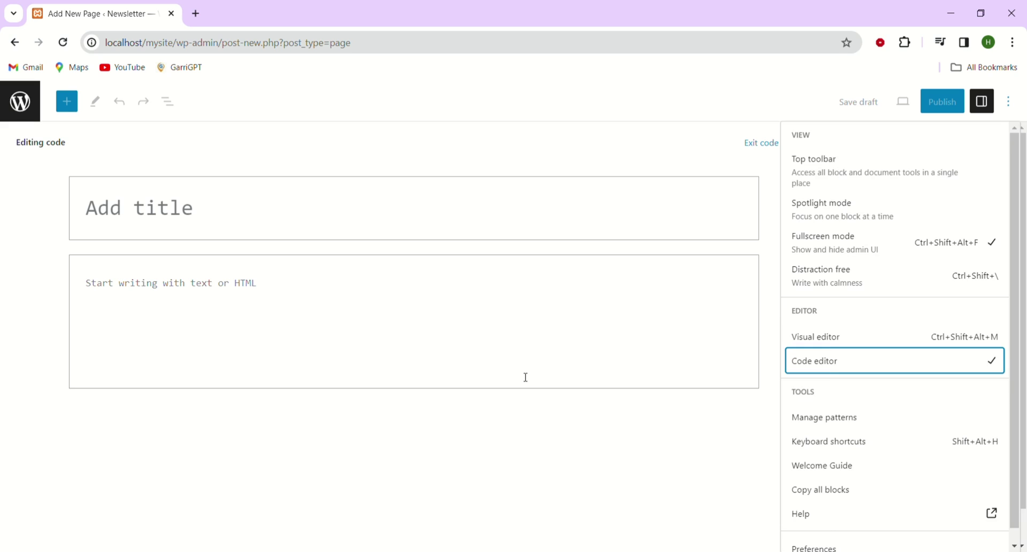
pyautogui.click(496, 347)
pyautogui.hotkey('ctrl', 'v')
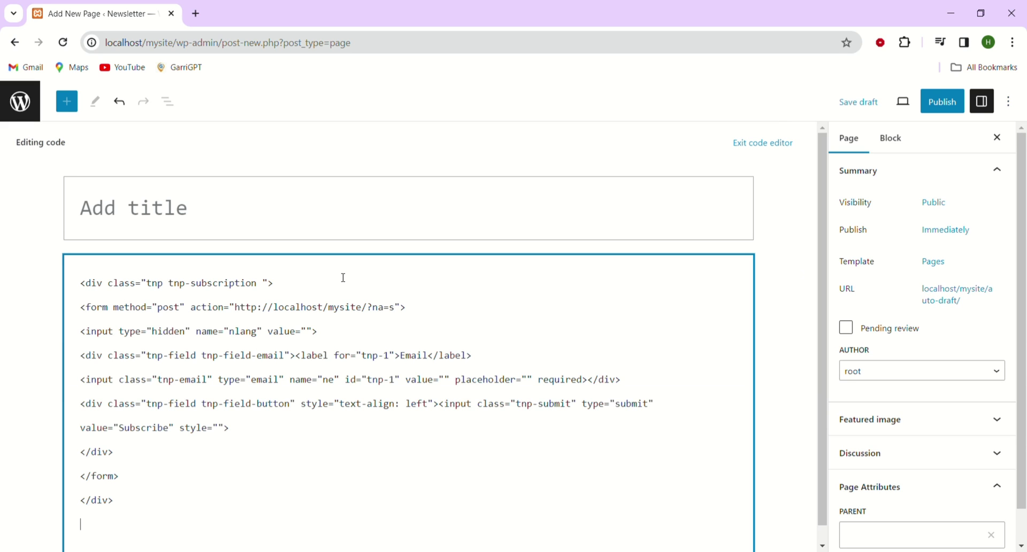
# Step: Enter 'Newsletter' as the page title and publish it via the pre-publish panel
pyautogui.click(172, 219)
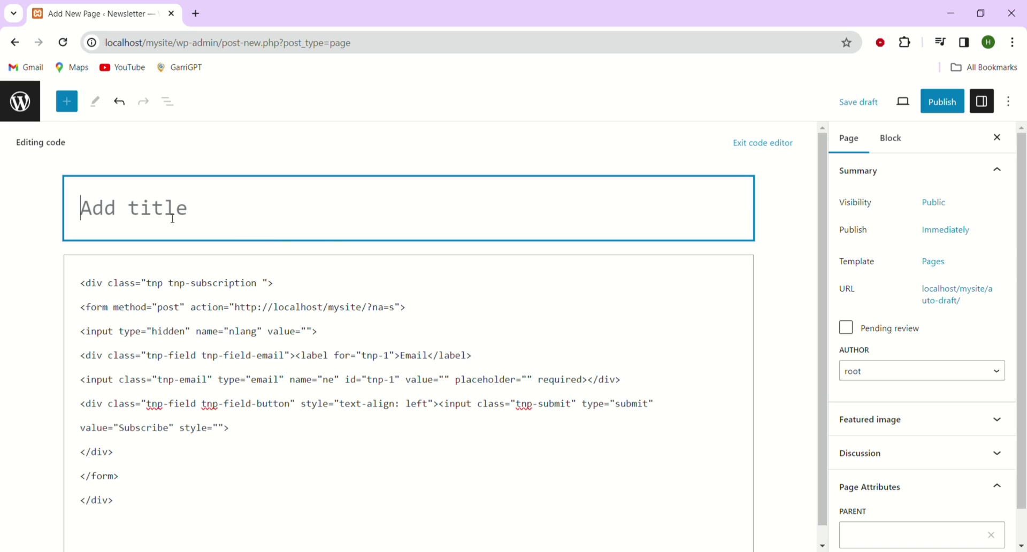
pyautogui.write('N')
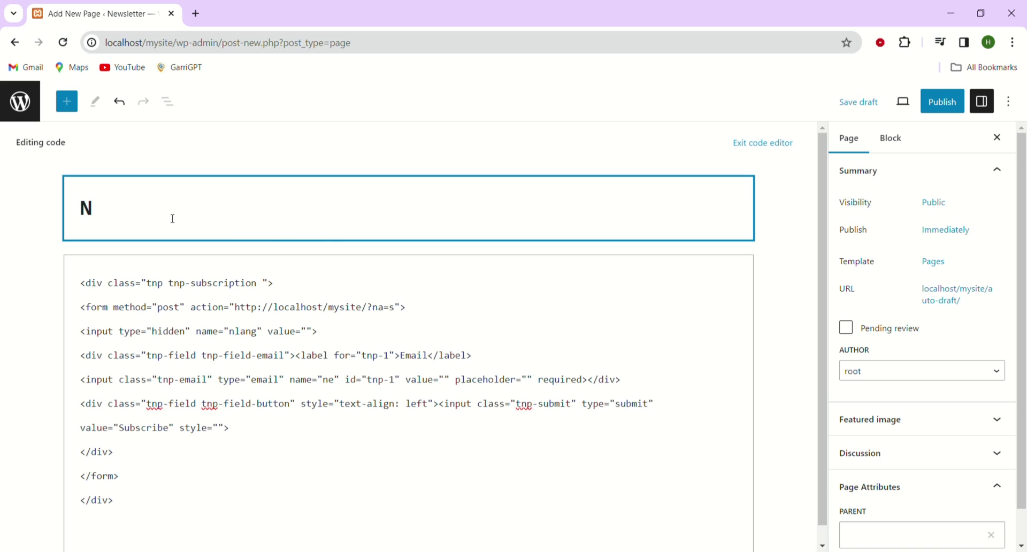
pyautogui.write('ewsletter')
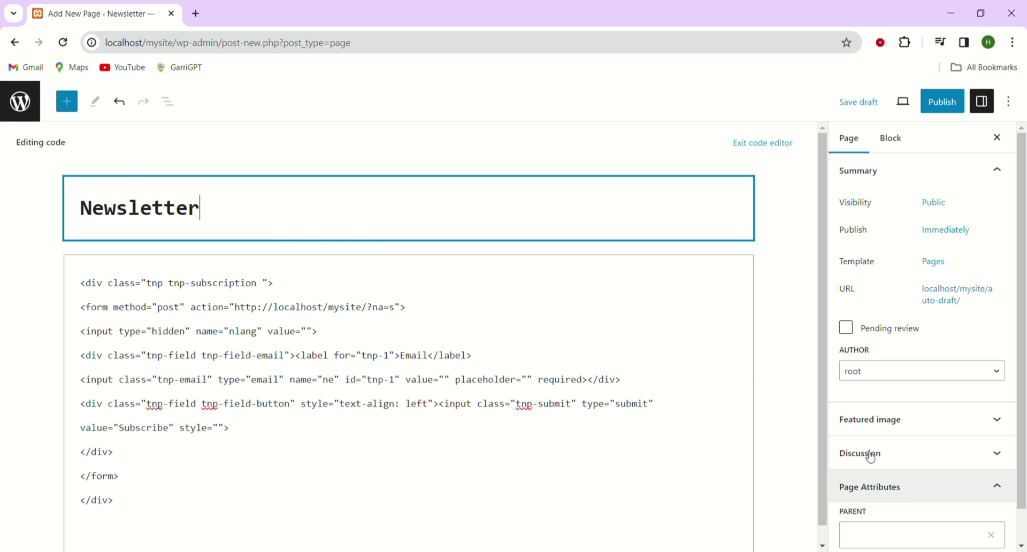
pyautogui.click(957, 110)
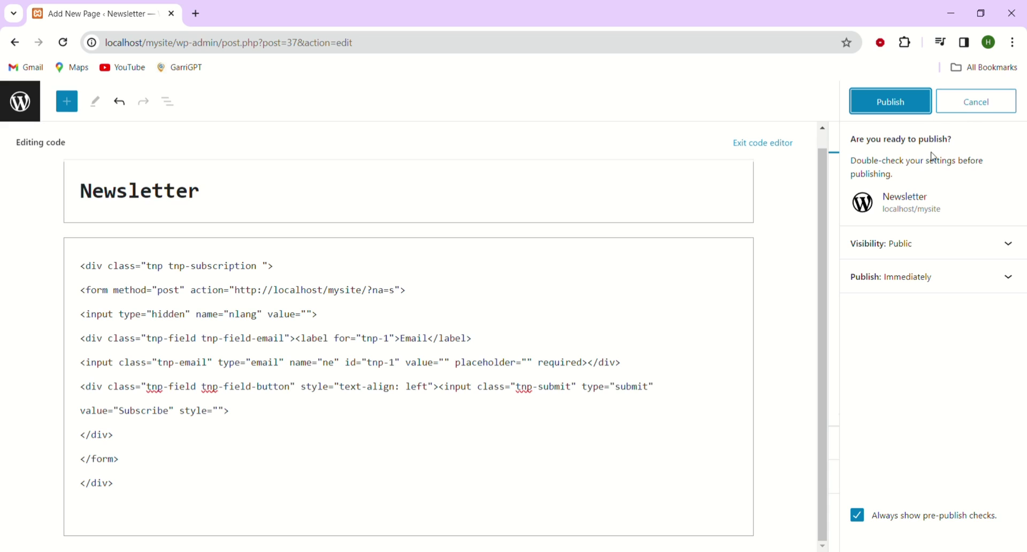
pyautogui.click(915, 114)
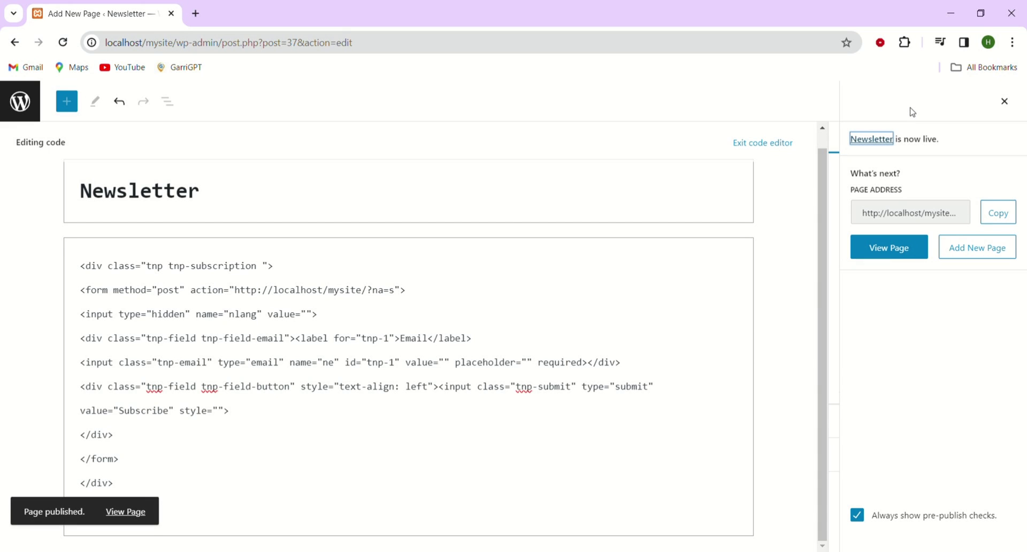
# Step: On the live page, enter a test email address in the Email field and subscribe
pyautogui.click(915, 251)
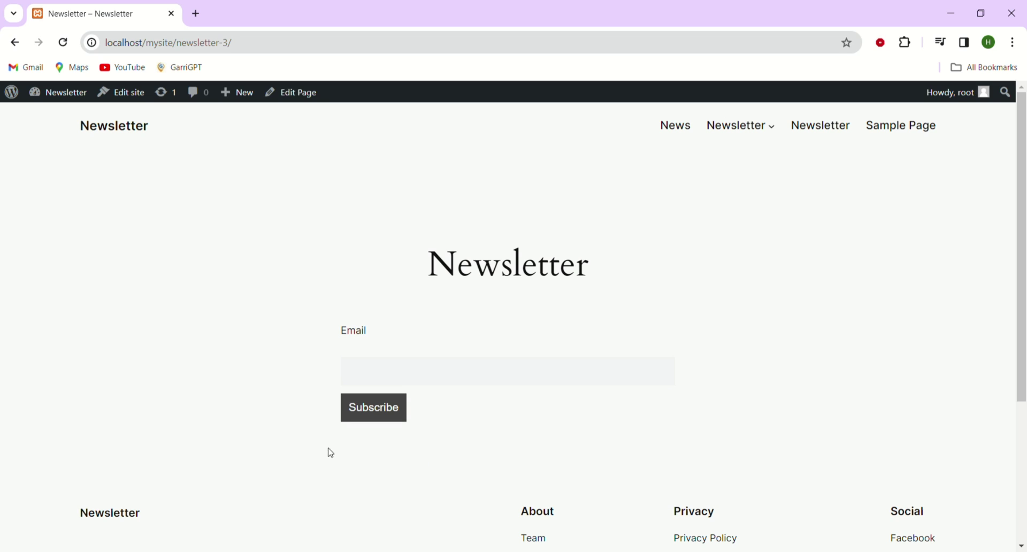
pyautogui.click(366, 379)
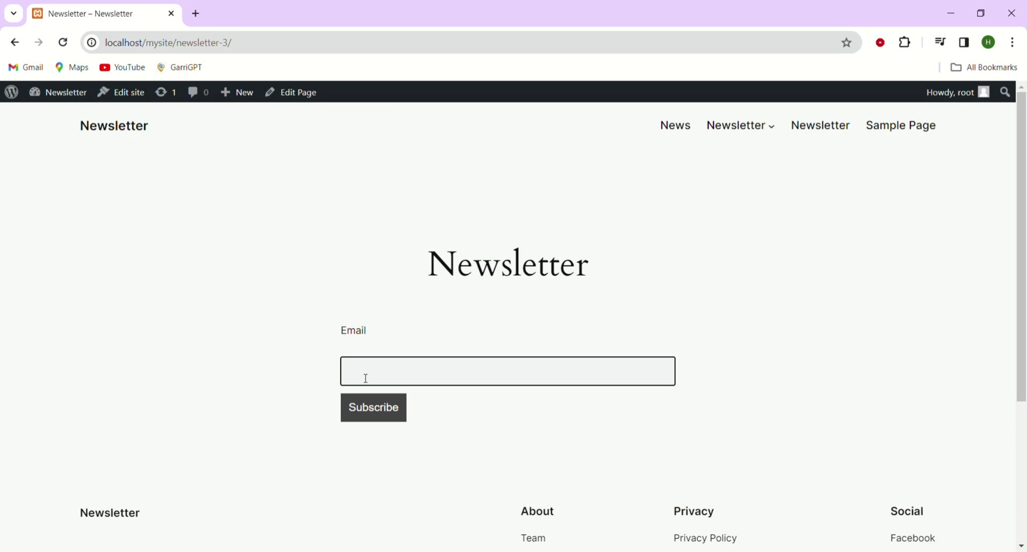
pyautogui.click(371, 411)
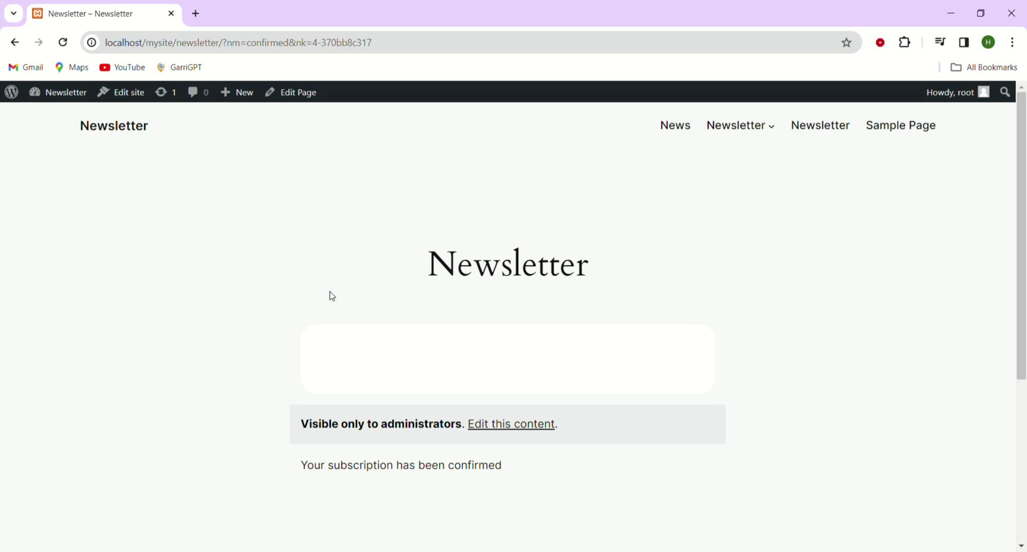
# Step: Return to the admin dashboard and open Newsletter > Subscribers to see four confirmed subscribers
pyautogui.moveTo(67, 94)
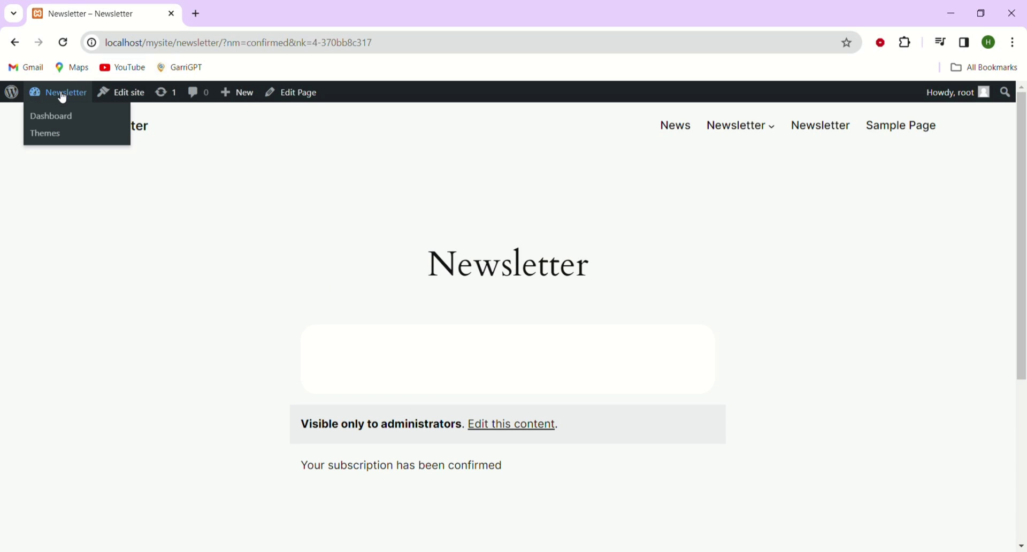
pyautogui.click(63, 125)
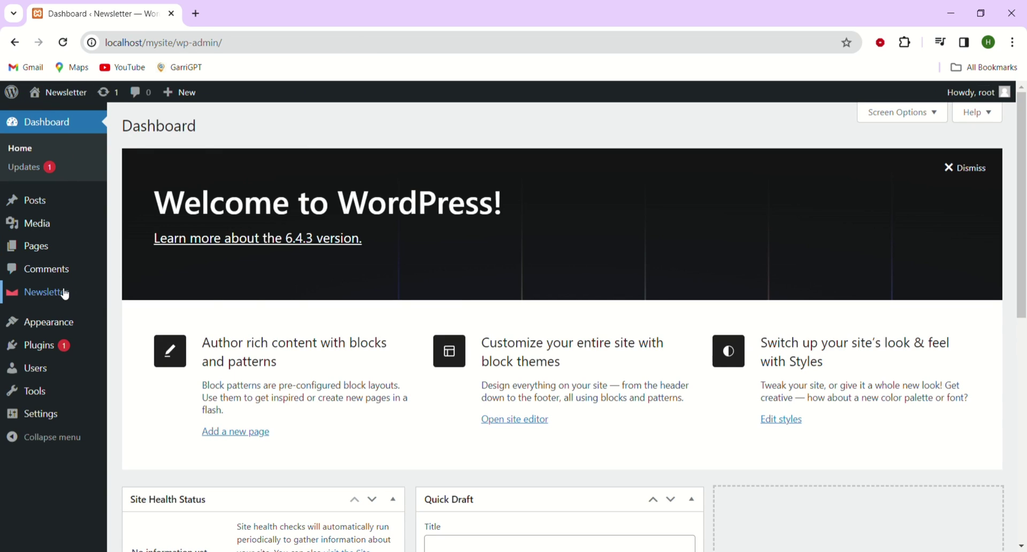
pyautogui.click(64, 293)
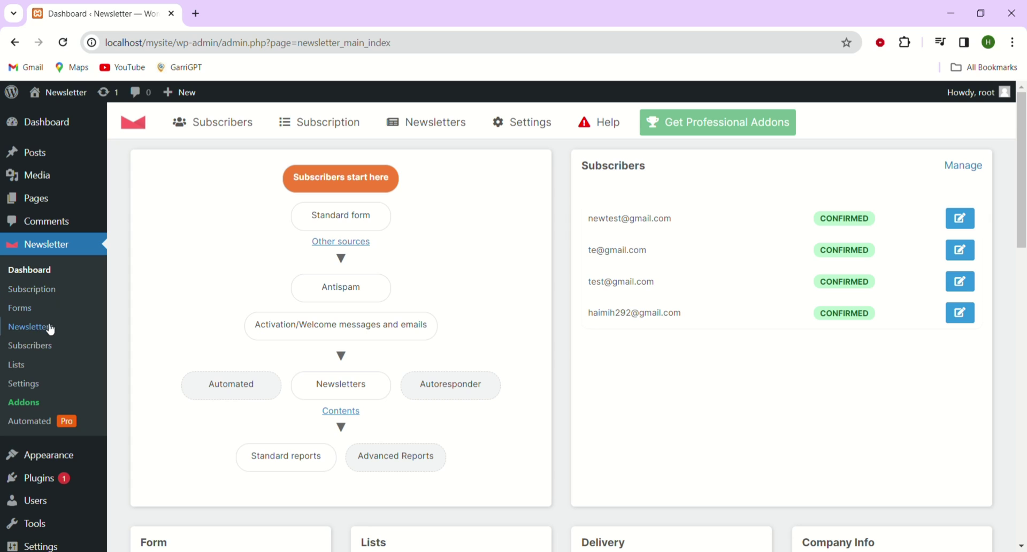
pyautogui.click(51, 356)
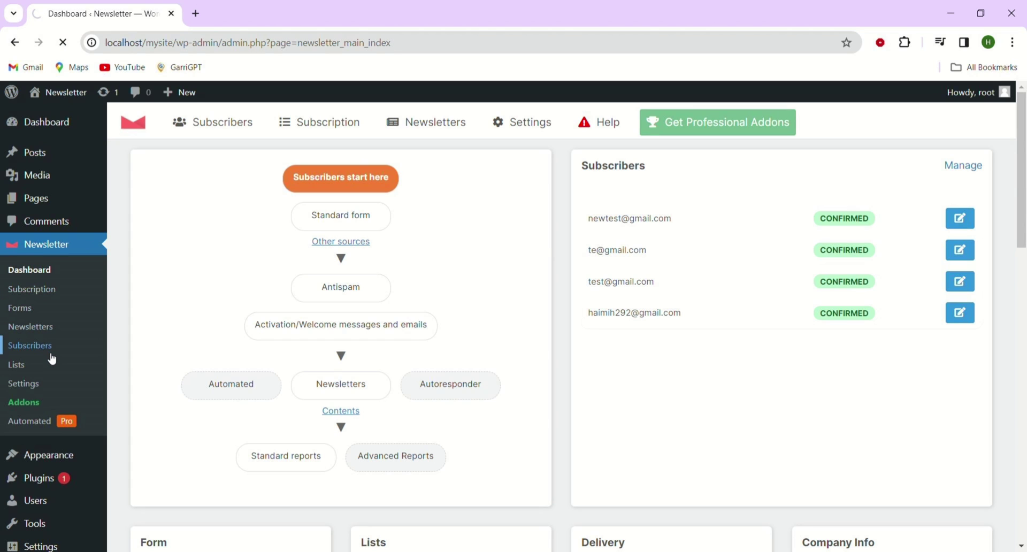